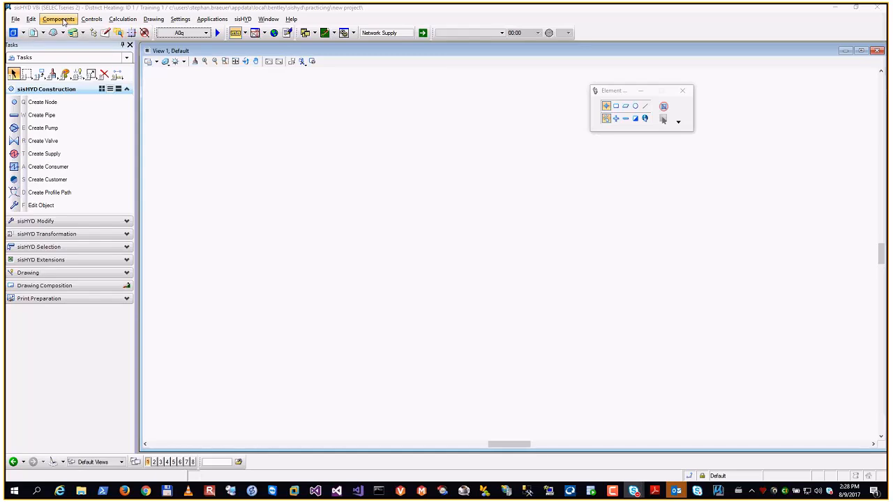
- Open the Nodes and Pipe Types component dialogs to view their data fields, and close both
{"action": "left_click", "coordinate": [64, 21]}
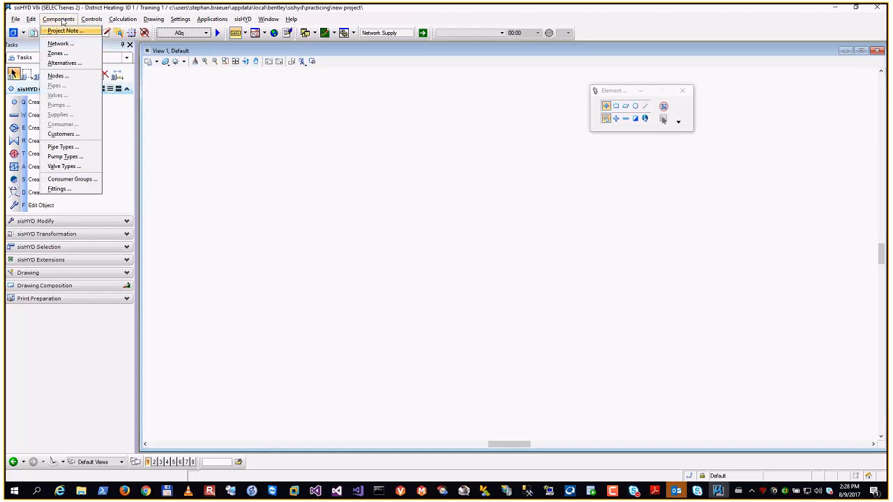
{"action": "left_click", "coordinate": [60, 78]}
{"action": "left_click_drag", "start_coordinate": [754, 134], "coordinate": [466, 117]}
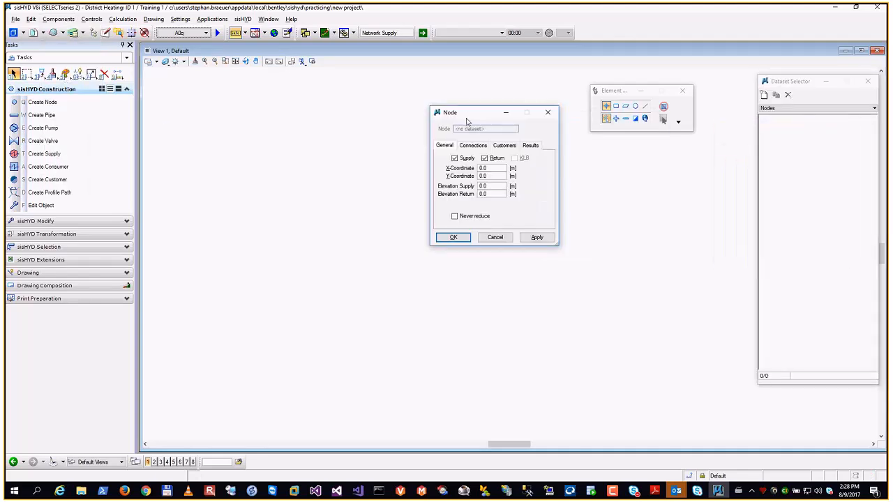
{"action": "left_click", "coordinate": [63, 20]}
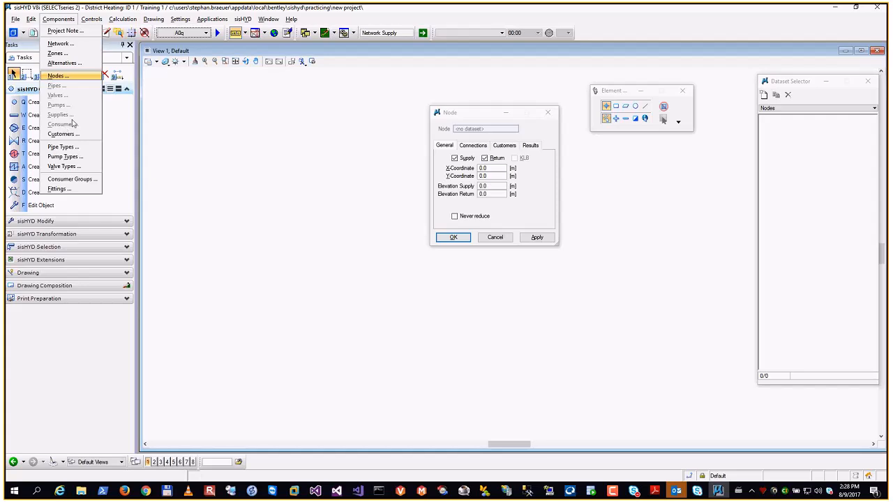
{"action": "left_click", "coordinate": [63, 147]}
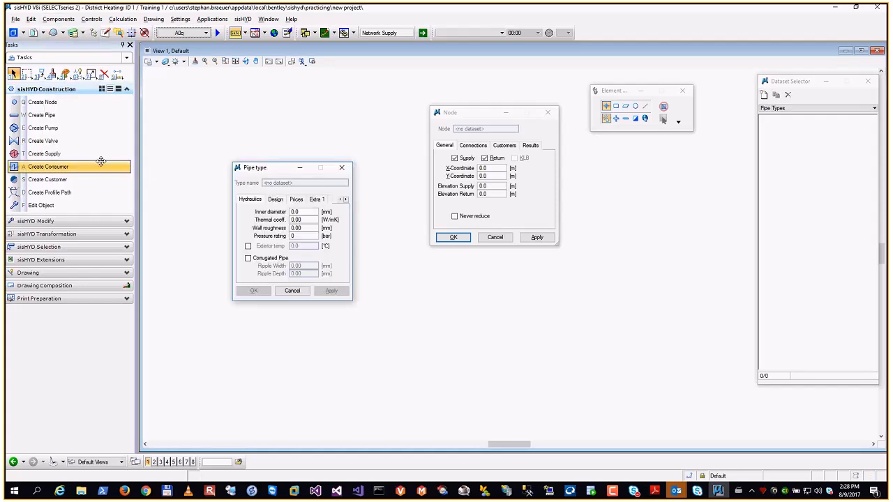
{"action": "left_click_drag", "start_coordinate": [273, 172], "coordinate": [295, 136]}
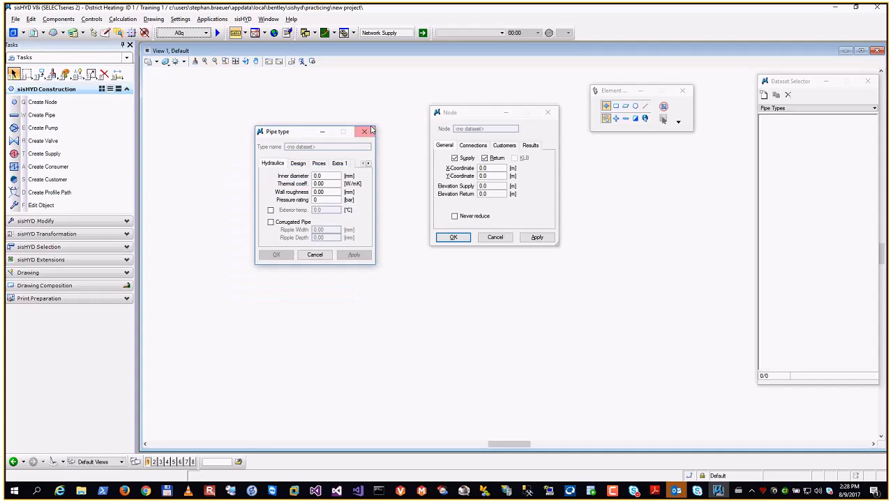
{"action": "left_click", "coordinate": [369, 131]}
{"action": "left_click", "coordinate": [548, 112]}
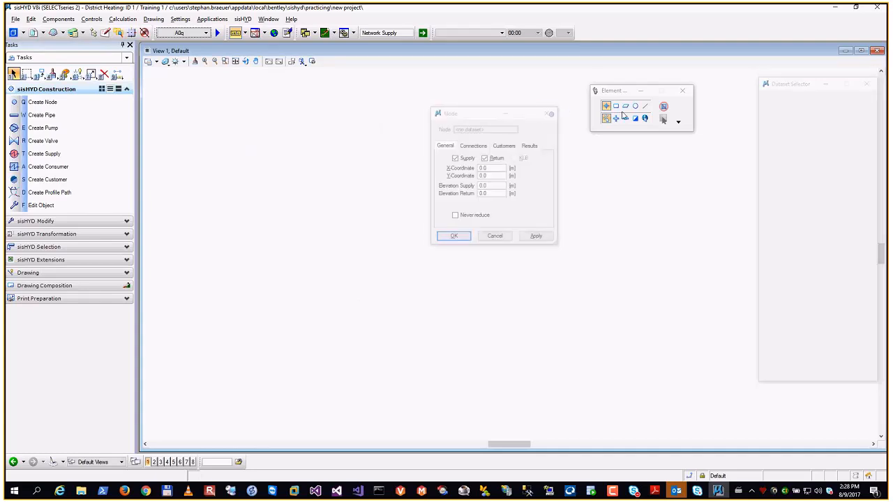
- Start attaching a background map and copy the My City drawing file from the desktop's Training folder
{"action": "left_click", "coordinate": [16, 19]}
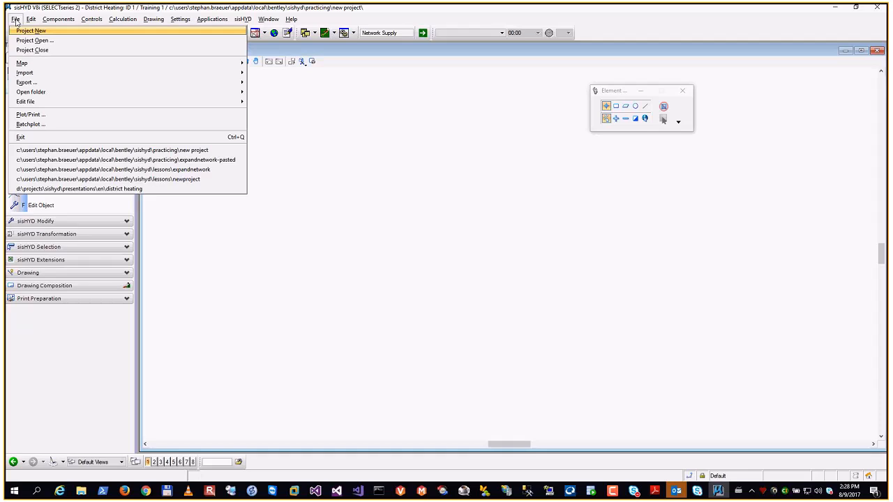
{"action": "mouse_move", "coordinate": [39, 65]}
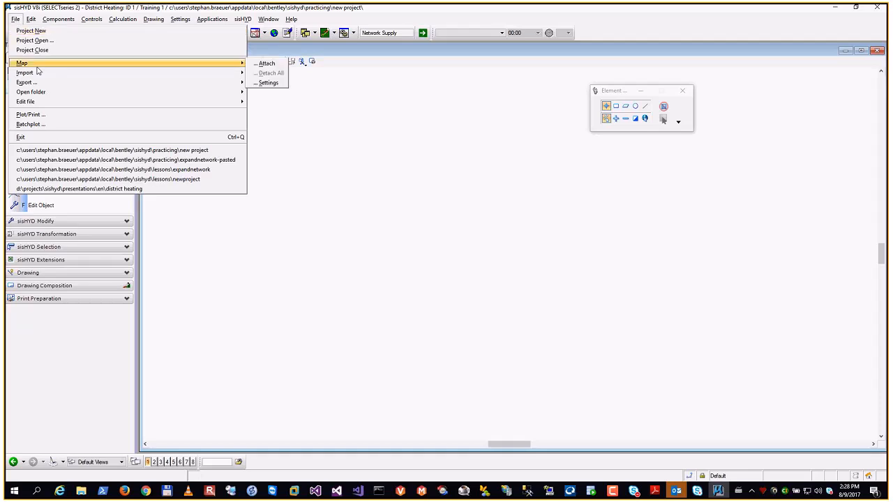
{"action": "left_click", "coordinate": [269, 64]}
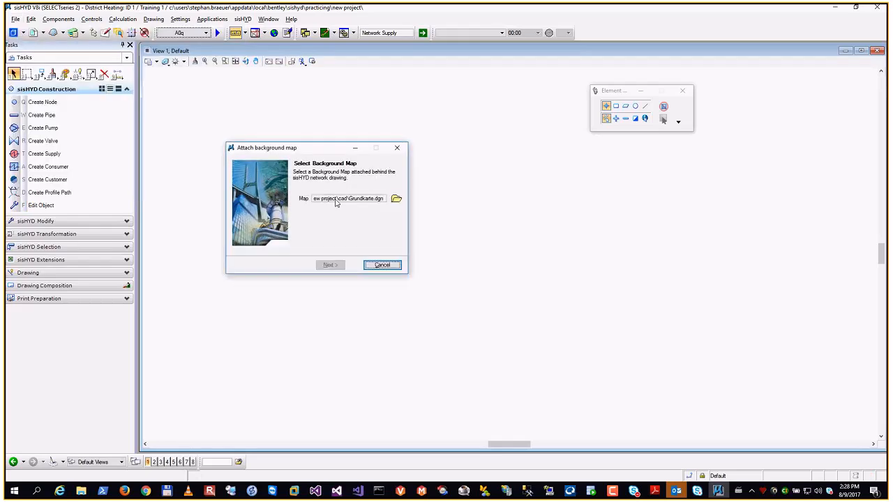
{"action": "left_click", "coordinate": [397, 200]}
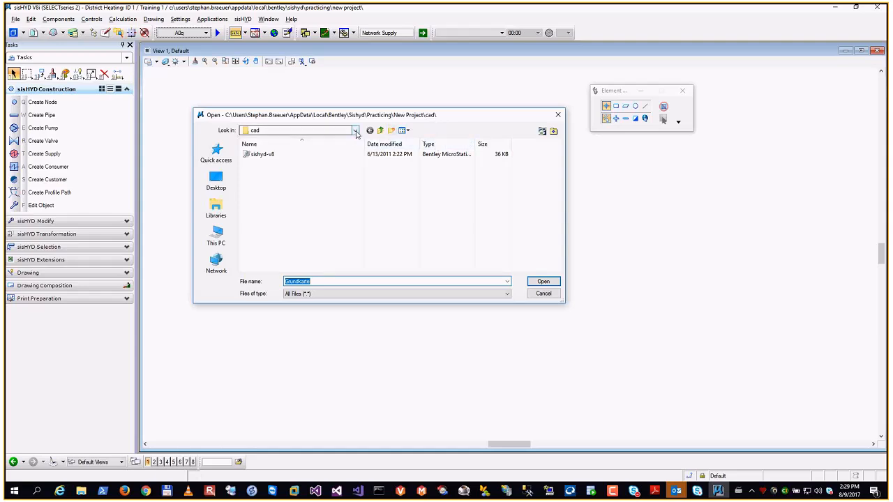
{"action": "left_click", "coordinate": [217, 183]}
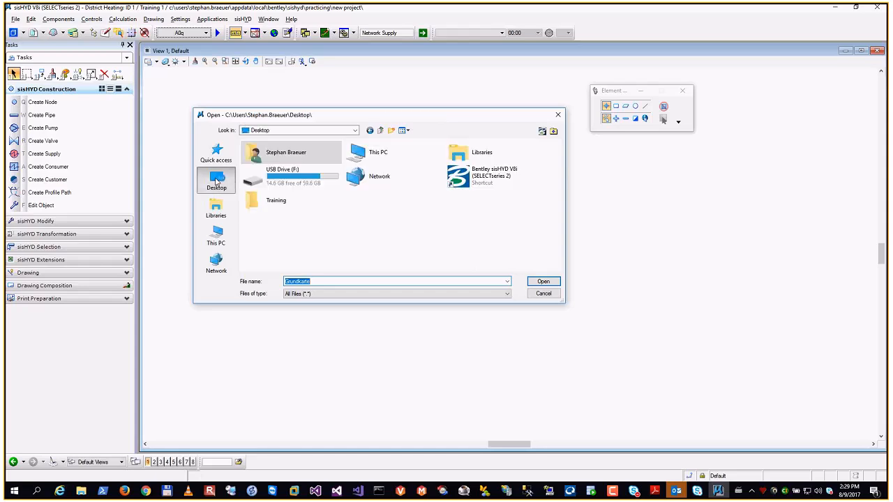
{"action": "double_click", "coordinate": [258, 203]}
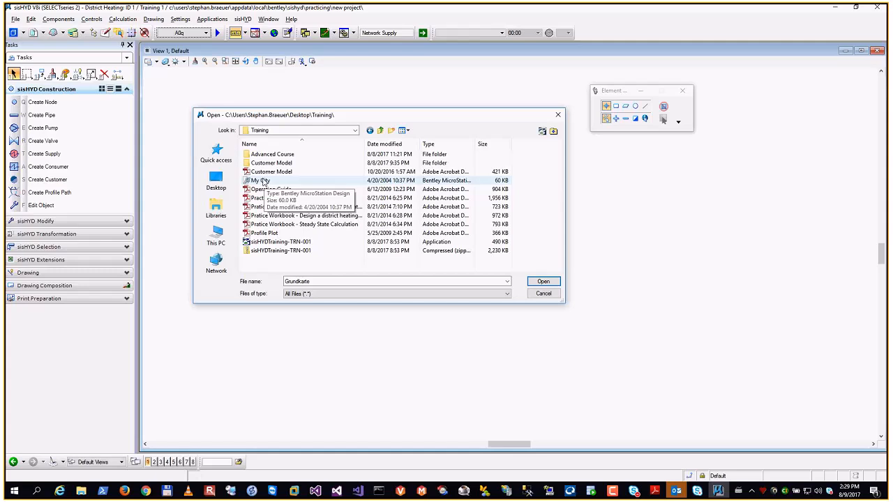
{"action": "left_click", "coordinate": [263, 181]}
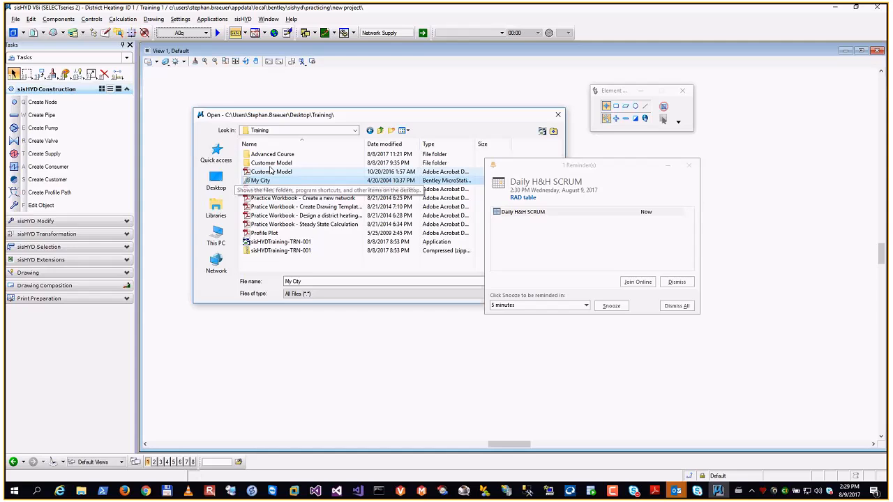
{"action": "left_click", "coordinate": [690, 166]}
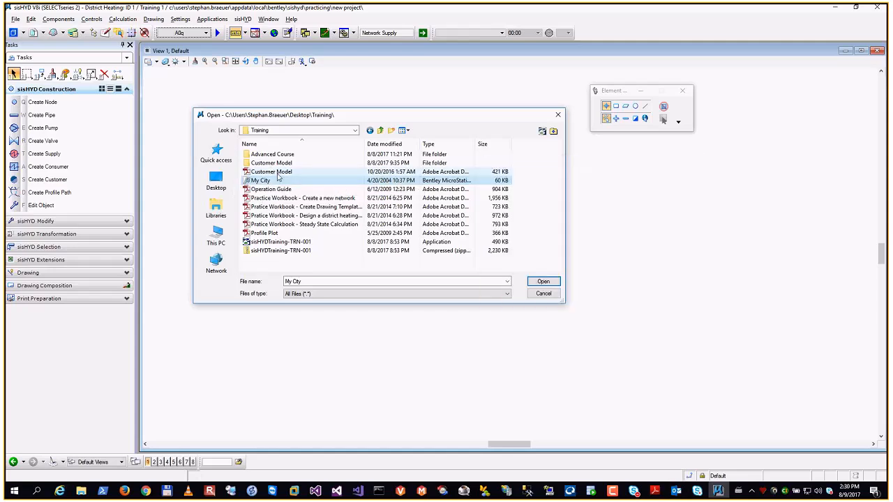
{"action": "right_click", "coordinate": [277, 181]}
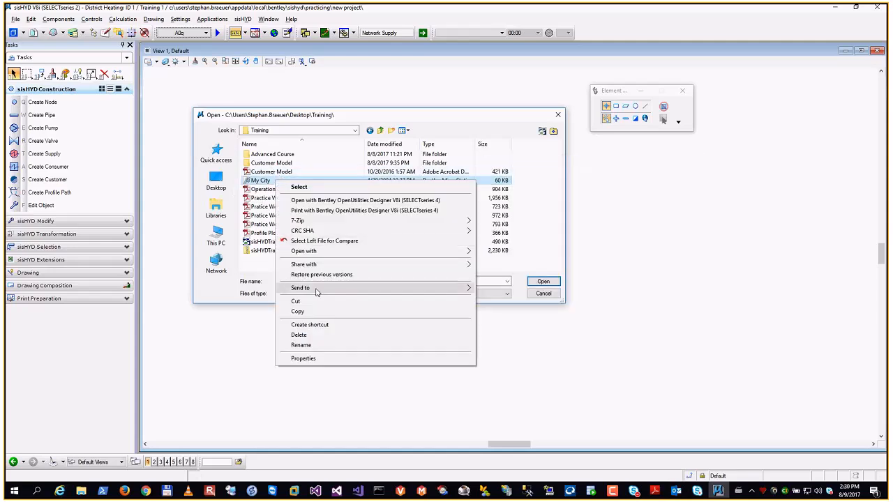
{"action": "left_click", "coordinate": [305, 313]}
{"action": "left_click", "coordinate": [543, 294]}
- Paste My City into the project's cad folder and select that copy as the background map
{"action": "left_click", "coordinate": [399, 201]}
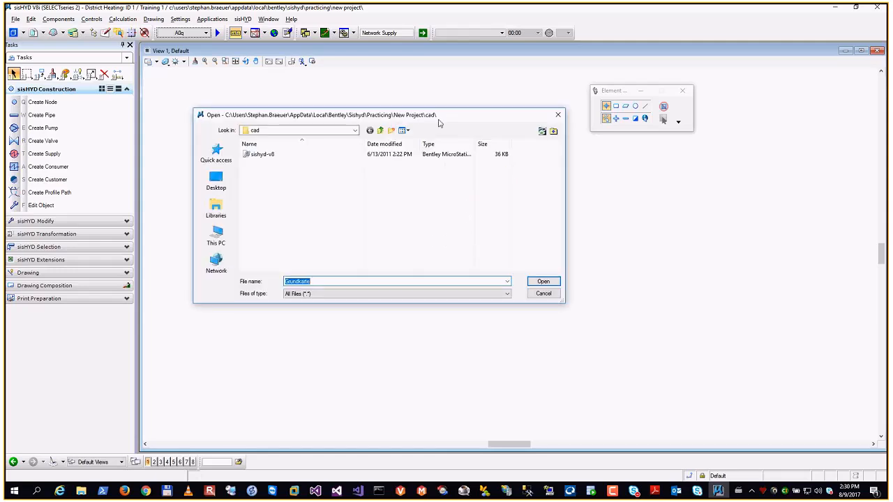
{"action": "right_click", "coordinate": [390, 208]}
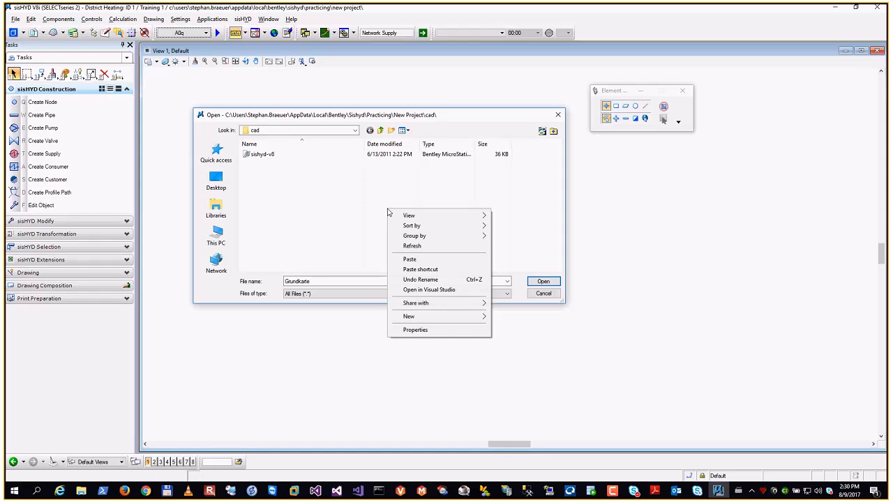
{"action": "left_click", "coordinate": [416, 261]}
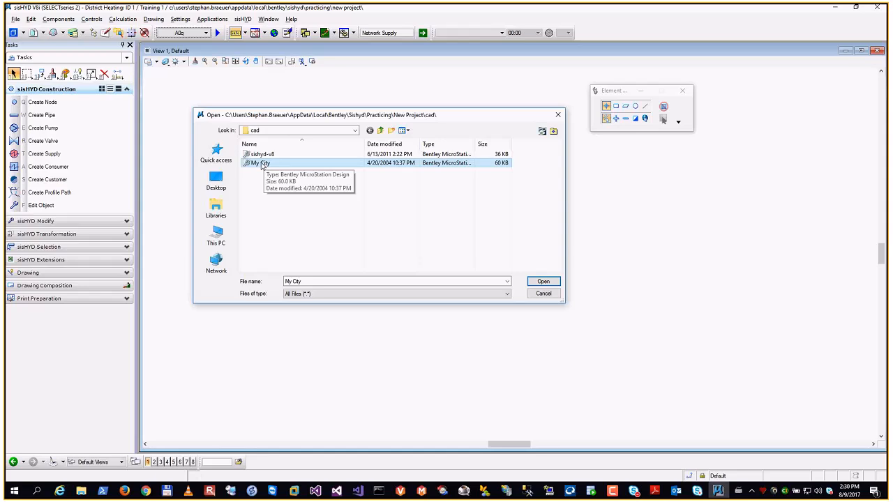
{"action": "double_click", "coordinate": [263, 164]}
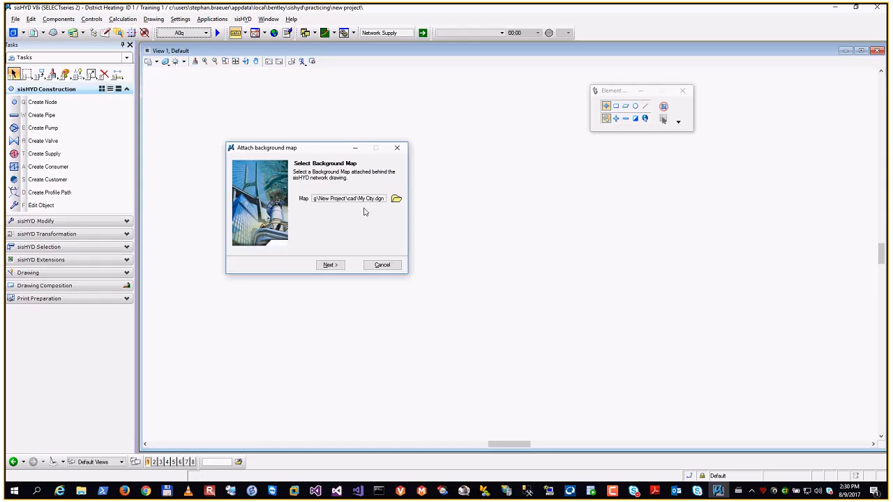
- Attach the background map with color 72, the weight override, all levels displayed and use for all network drawings enabled
{"action": "left_click", "coordinate": [329, 265]}
{"action": "left_click_drag", "start_coordinate": [317, 153], "coordinate": [441, 140]}
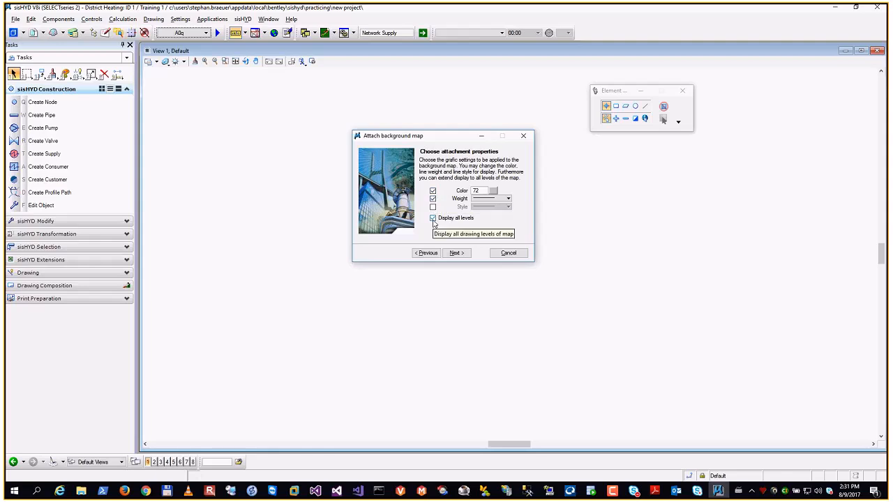
{"action": "left_click", "coordinate": [457, 253]}
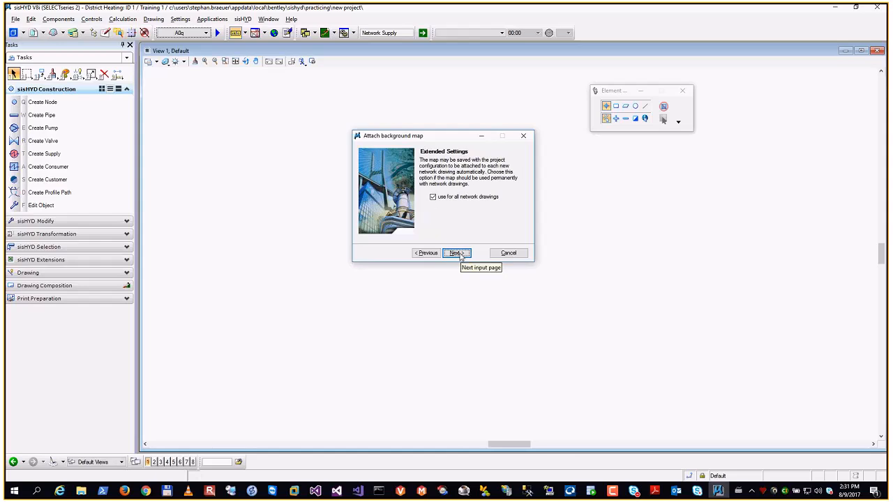
{"action": "left_click", "coordinate": [457, 254]}
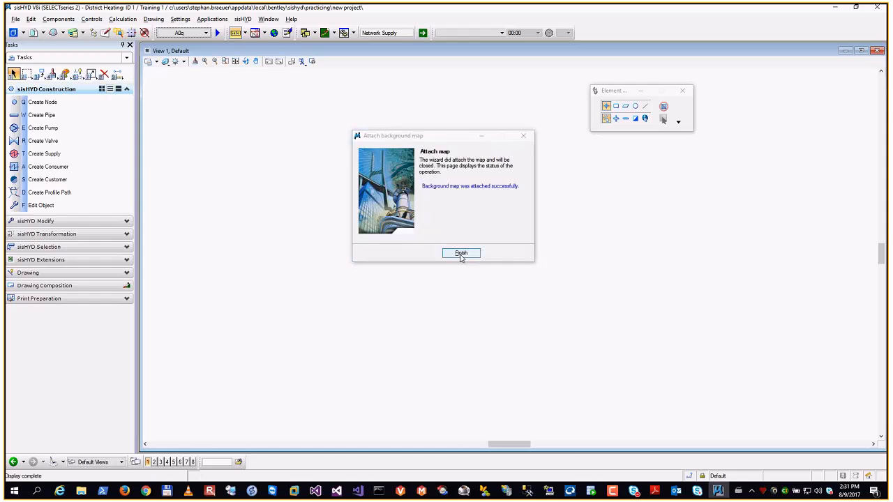
{"action": "left_click", "coordinate": [461, 254]}
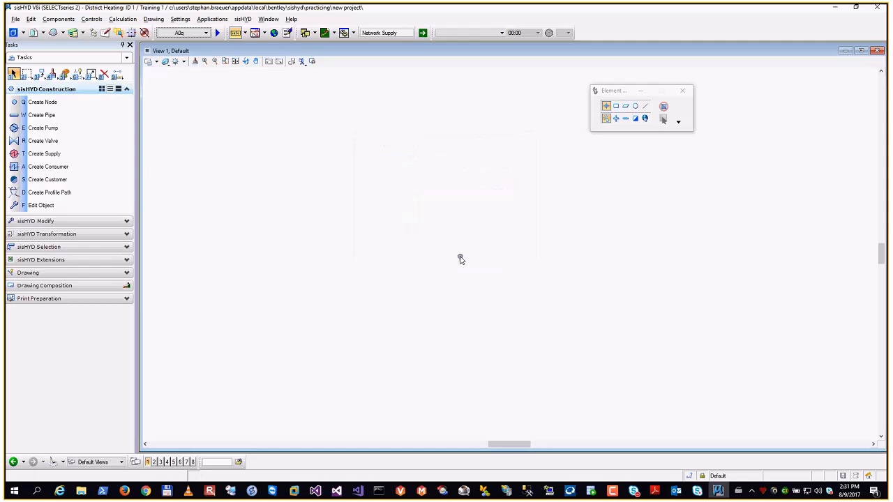
- Create the Network Supply drawing and activate the Default model from the list of models
{"action": "left_click", "coordinate": [423, 33]}
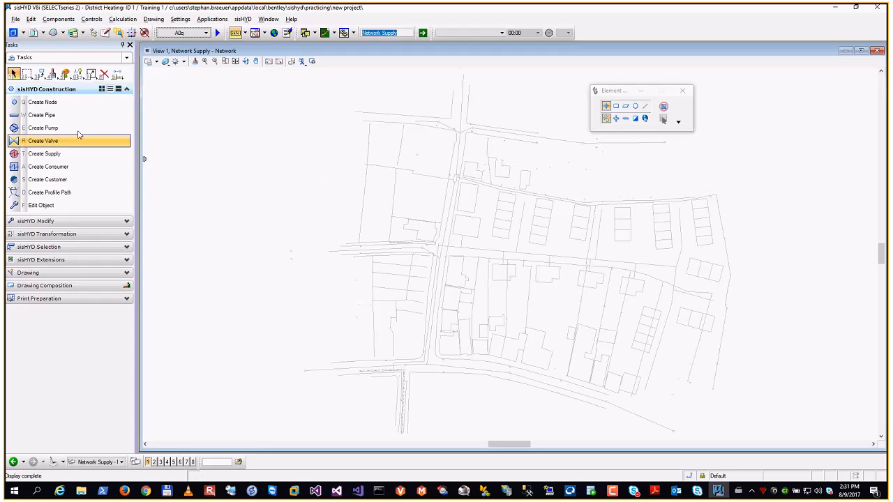
{"action": "left_click", "coordinate": [12, 33]}
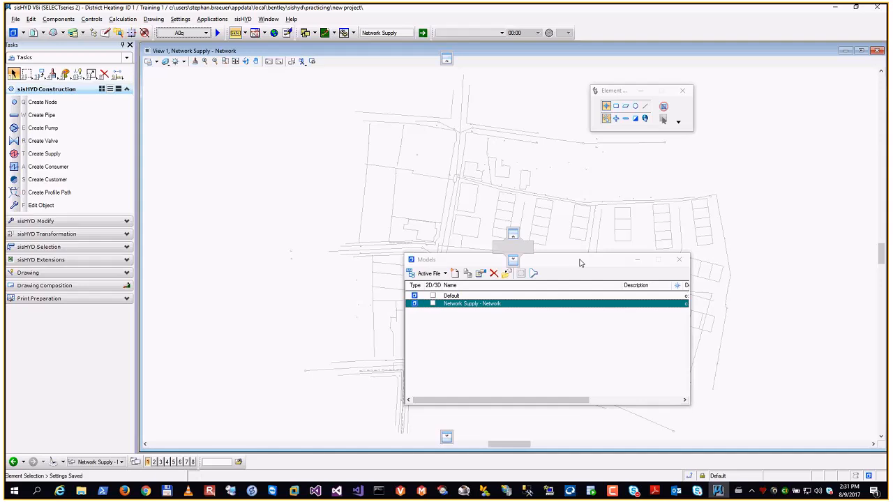
{"action": "left_click_drag", "start_coordinate": [580, 263], "coordinate": [401, 114]}
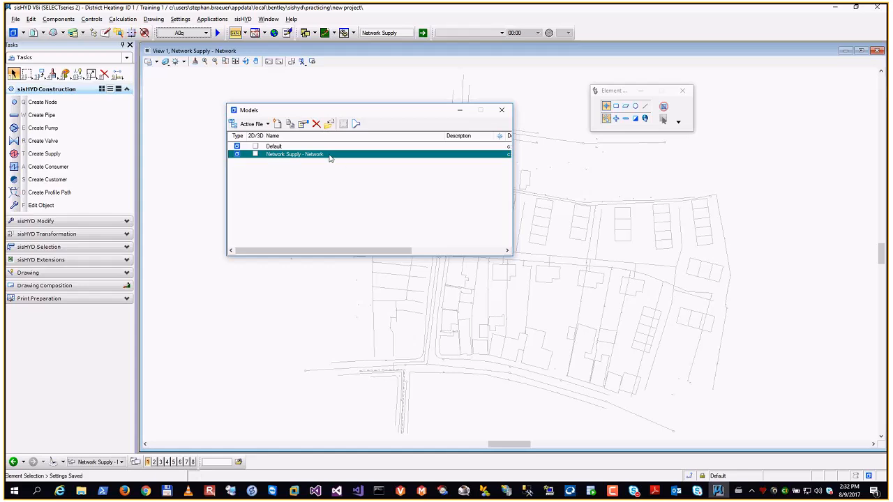
{"action": "double_click", "coordinate": [277, 147]}
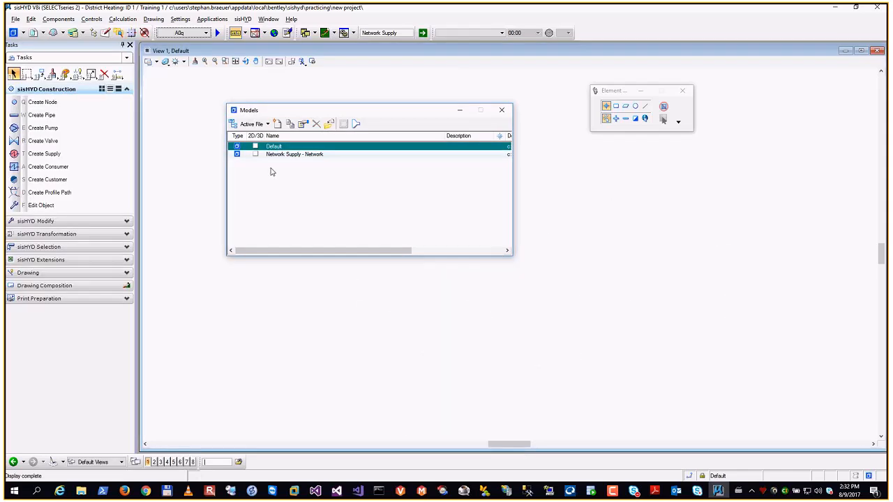
- Set Fit View to include all files and fit the Default model's view to the attached background map
{"action": "left_click_drag", "start_coordinate": [346, 111], "coordinate": [692, 207]}
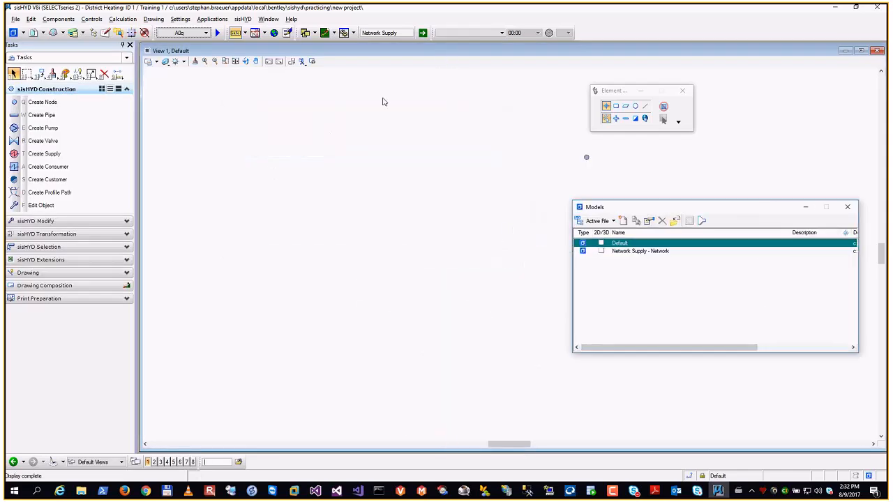
{"action": "left_click", "coordinate": [236, 62]}
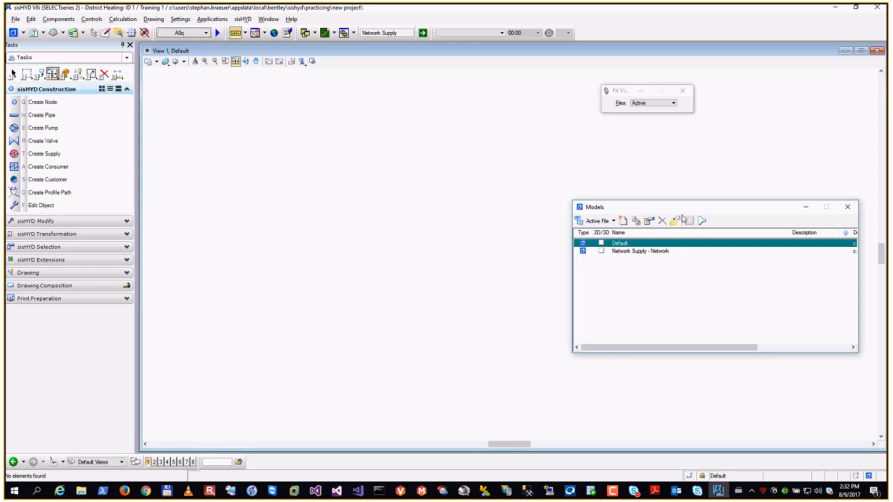
{"action": "left_click_drag", "start_coordinate": [691, 209], "coordinate": [633, 203]}
{"action": "left_click_drag", "start_coordinate": [758, 228], "coordinate": [686, 229]}
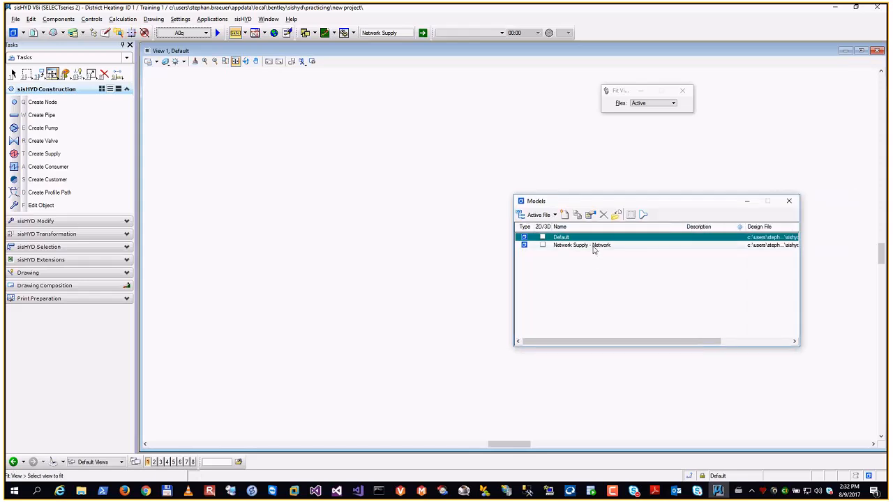
{"action": "left_click", "coordinate": [236, 62]}
{"action": "left_click", "coordinate": [656, 103]}
{"action": "left_click", "coordinate": [646, 110]}
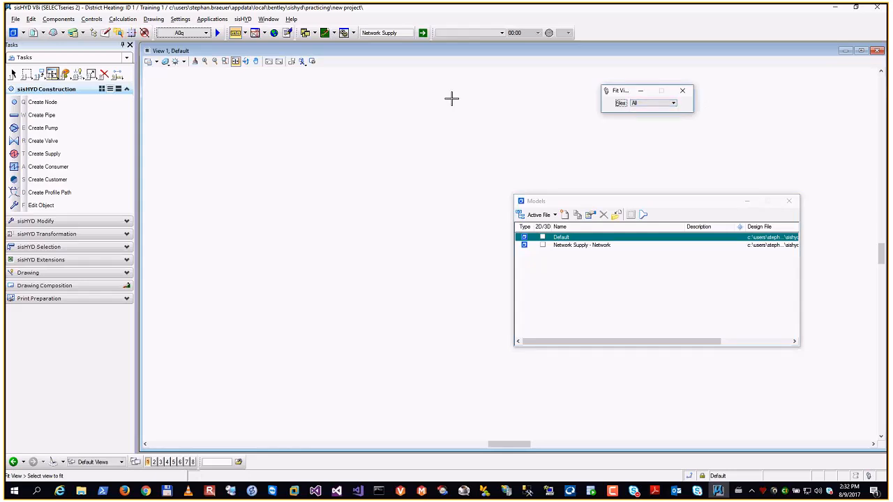
{"action": "left_click_drag", "start_coordinate": [621, 92], "coordinate": [215, 86]}
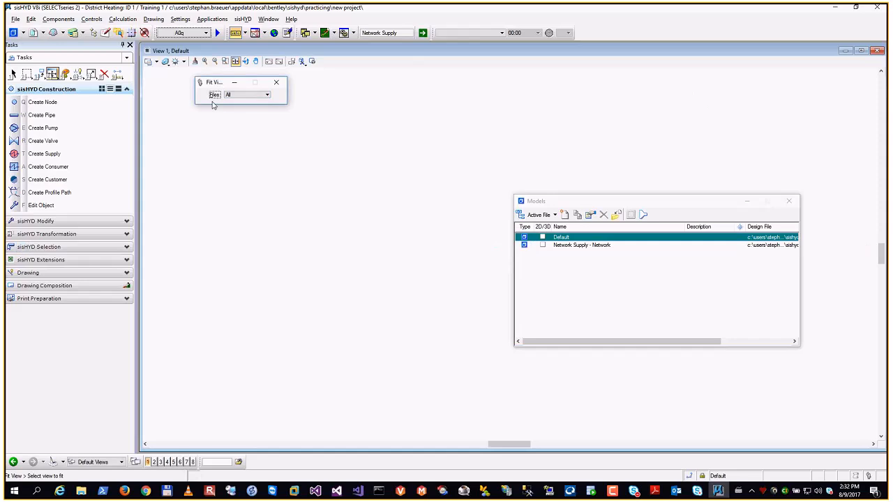
{"action": "left_click", "coordinate": [244, 95]}
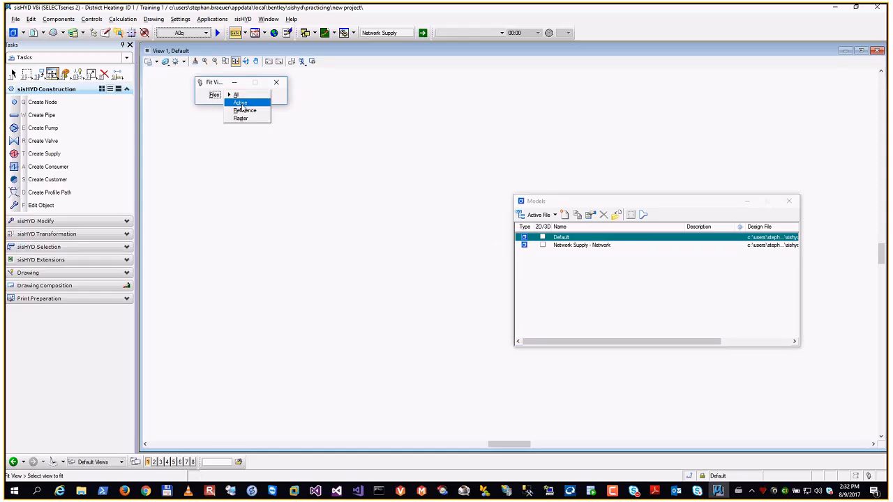
{"action": "left_click", "coordinate": [240, 103]}
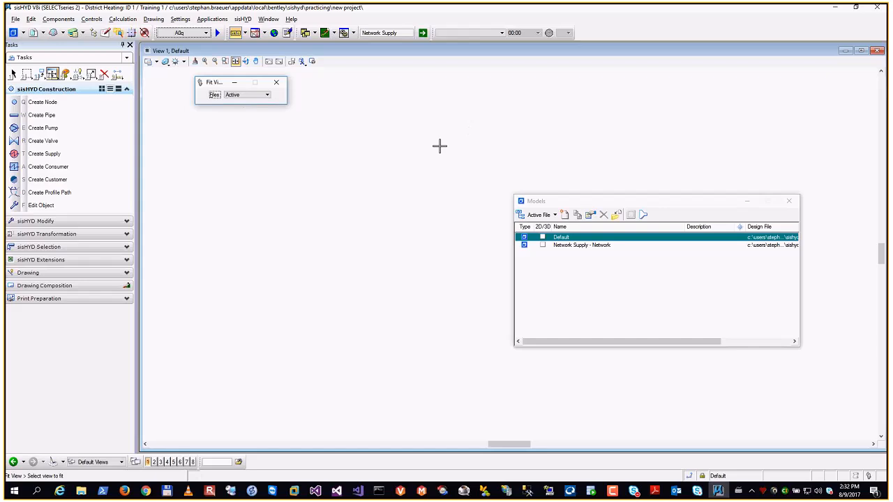
{"action": "left_click", "coordinate": [255, 95]}
{"action": "left_click", "coordinate": [236, 86]}
{"action": "left_click", "coordinate": [235, 67]}
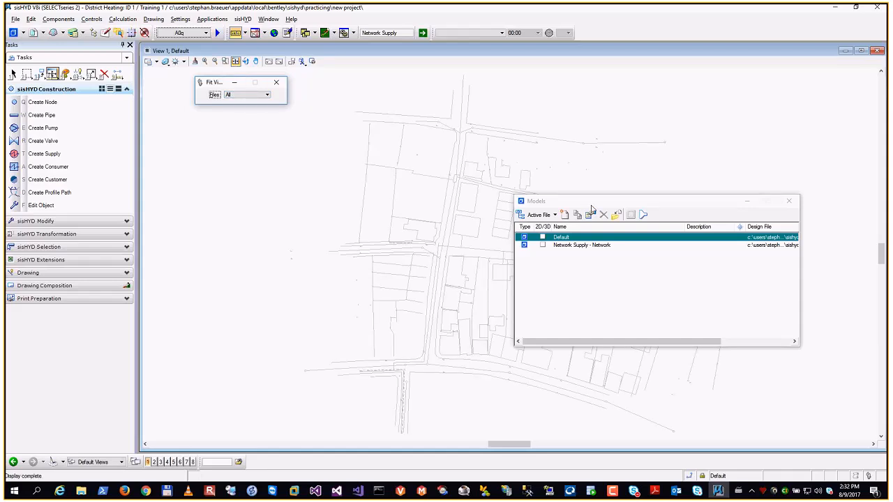
- Move the model list aside, view the Network Supply - Network model and reactivate the Default model
{"action": "left_click_drag", "start_coordinate": [591, 201], "coordinate": [644, 97]}
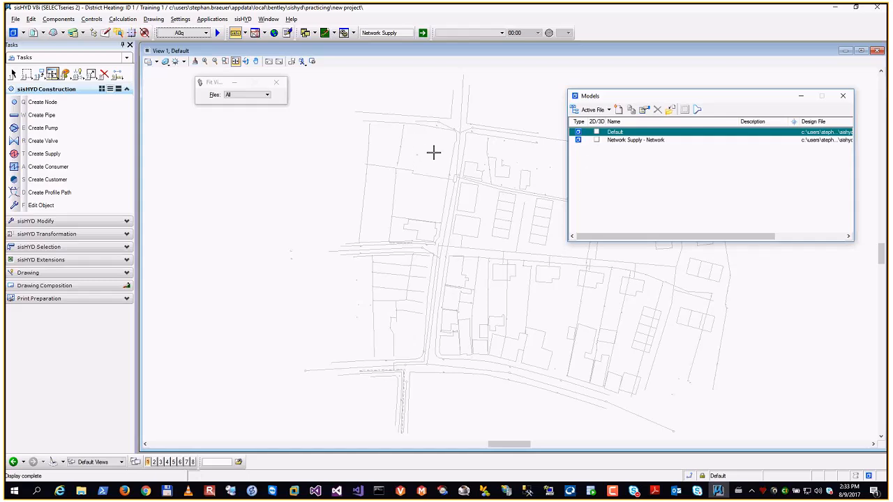
{"action": "double_click", "coordinate": [636, 140]}
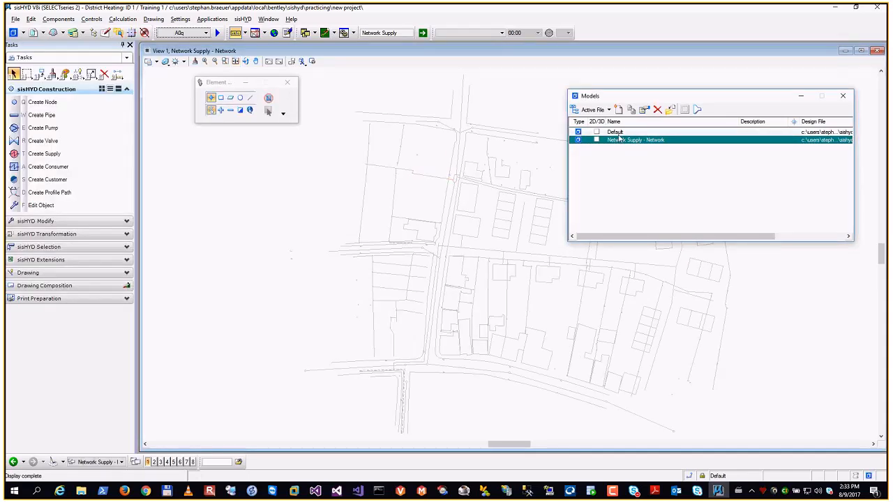
{"action": "left_click", "coordinate": [619, 134]}
{"action": "double_click", "coordinate": [619, 133]}
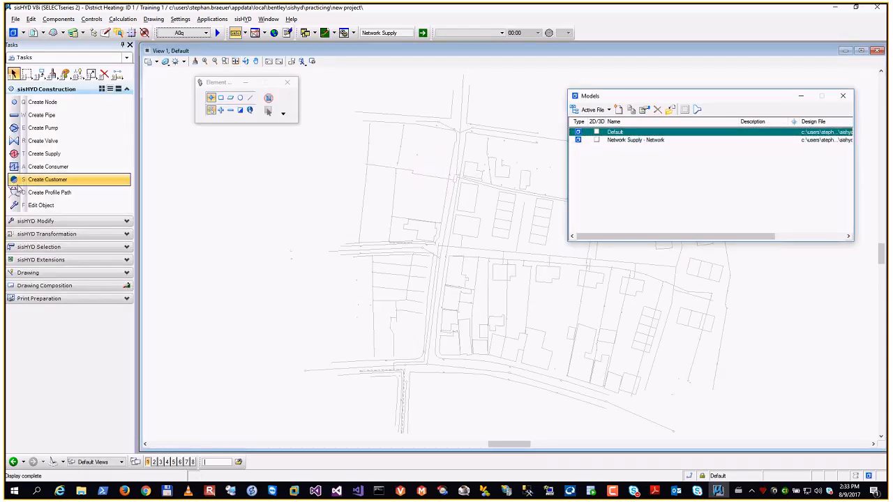
- Place an orthogonal rectangular block over the upper-left corner of the background map in the Default model
{"action": "left_click", "coordinate": [27, 272]}
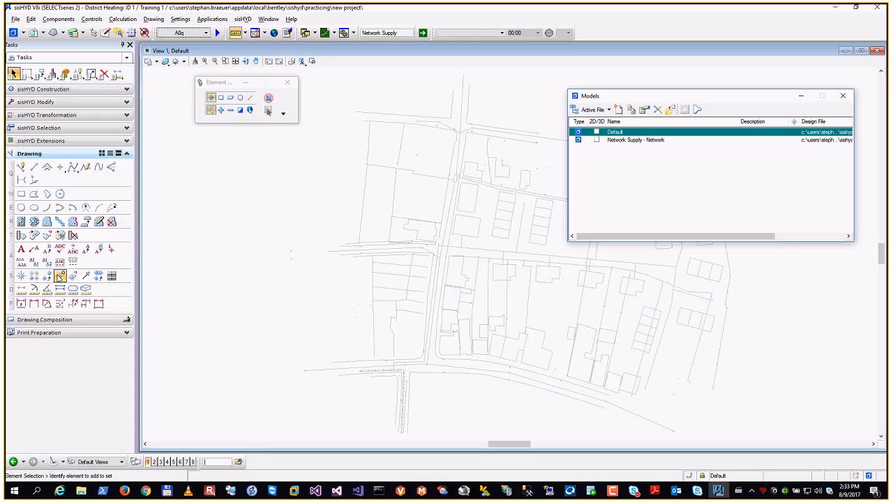
{"action": "left_click", "coordinate": [22, 195]}
{"action": "left_click", "coordinate": [325, 90]}
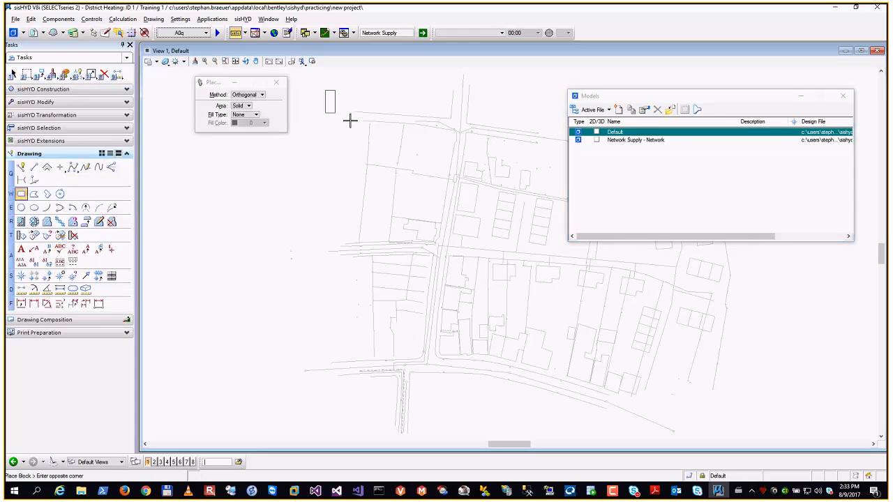
{"action": "left_click", "coordinate": [408, 146]}
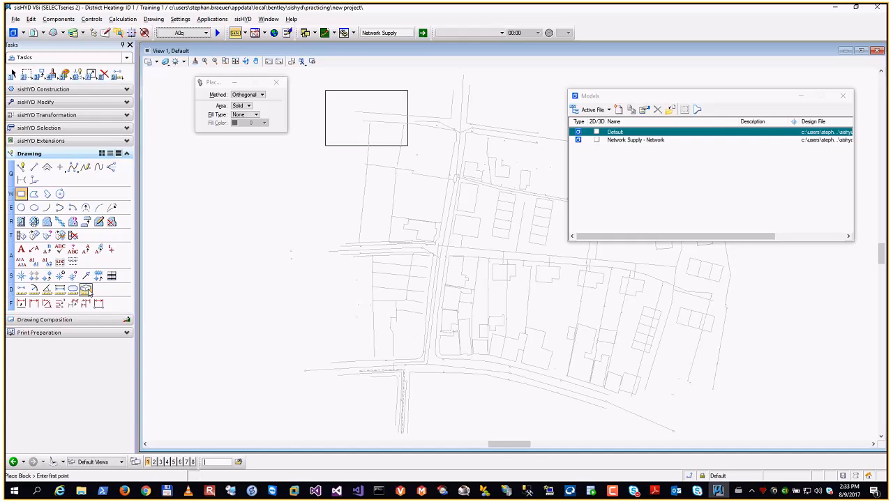
- Start placing a text and enter "some text" as its content, keeping the 189 arialn font
{"action": "left_click", "coordinate": [22, 249]}
{"action": "left_click", "coordinate": [221, 203]}
{"action": "type", "text": "some tes"}
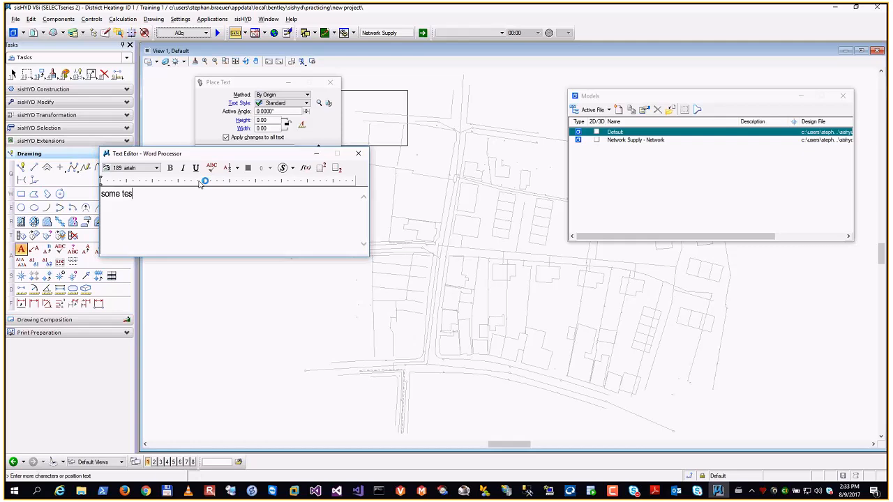
{"action": "key", "text": "BackSpace"}
{"action": "type", "text": "xt"}
{"action": "left_click", "coordinate": [157, 168]}
{"action": "left_click", "coordinate": [157, 169]}
- Set the text height to 10
{"action": "left_click", "coordinate": [273, 121]}
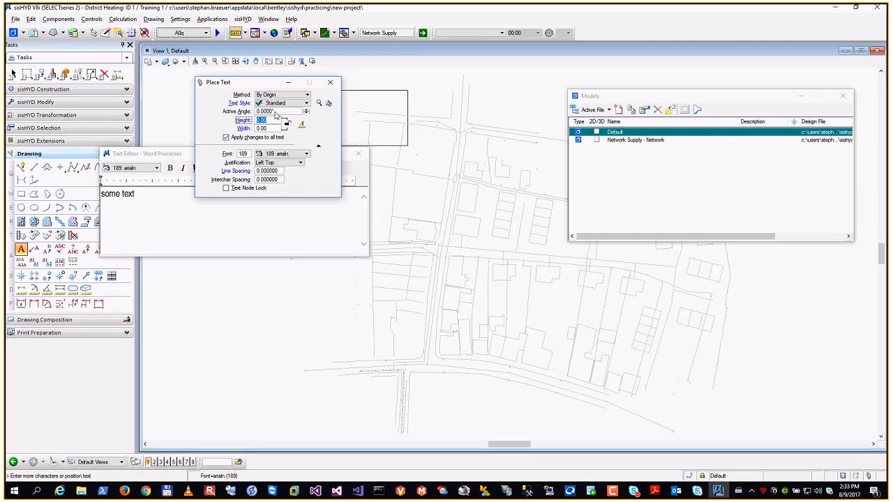
{"action": "type", "text": "10"}
{"action": "key", "text": "Return"}
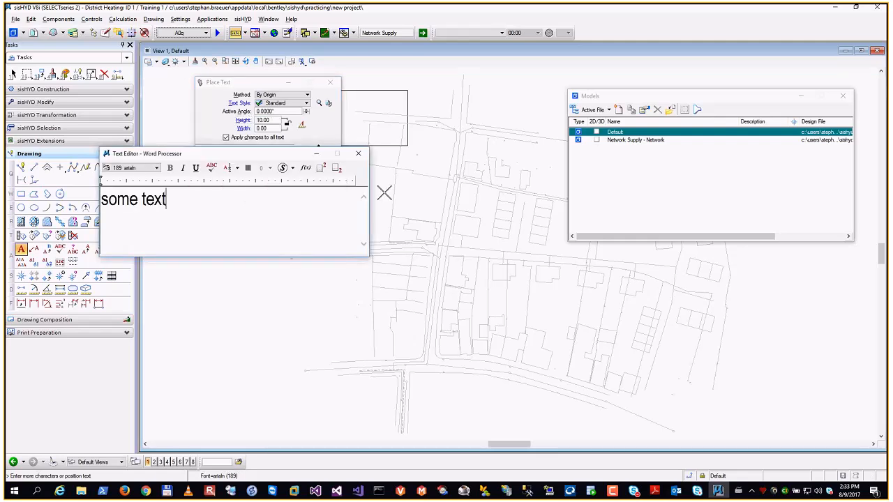
- Lock the text width to the height and set both to 20
{"action": "left_click_drag", "start_coordinate": [273, 130], "coordinate": [242, 128]}
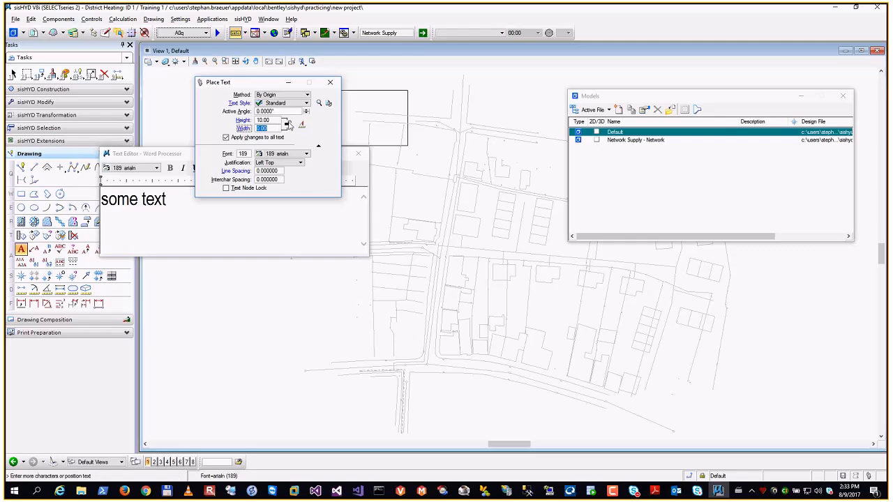
{"action": "left_click", "coordinate": [275, 121]}
{"action": "key", "text": "Tab"}
{"action": "key", "text": "shift+Tab"}
{"action": "type", "text": "20"}
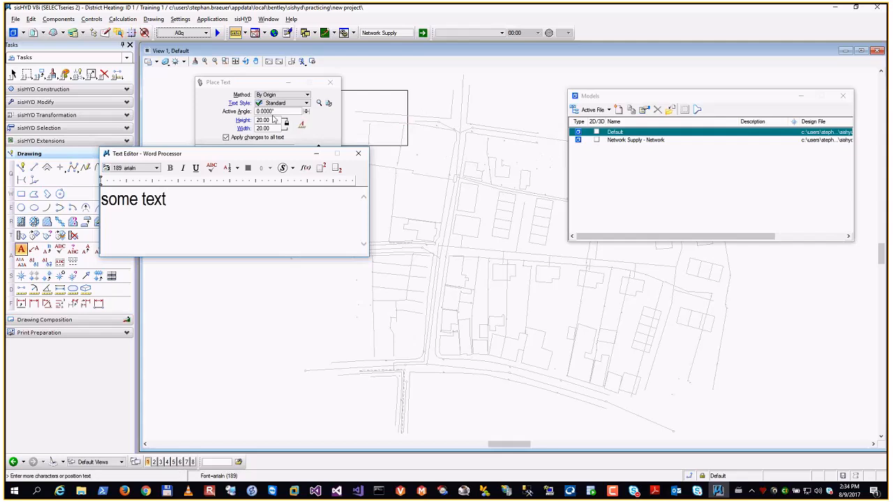
- Set the text height and width to 10 and place the text beside the block at the map's upper edge
{"action": "double_click", "coordinate": [272, 120]}
{"action": "type", "text": "10"}
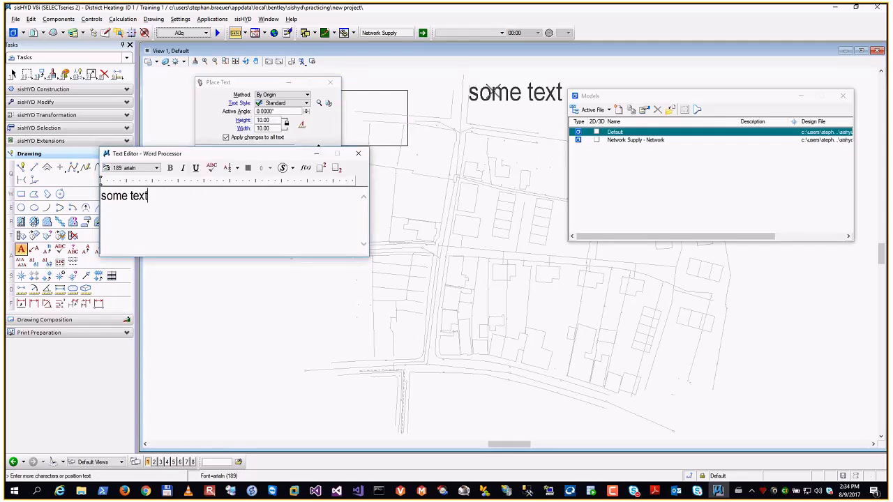
{"action": "left_click", "coordinate": [446, 93]}
{"action": "left_click", "coordinate": [358, 153]}
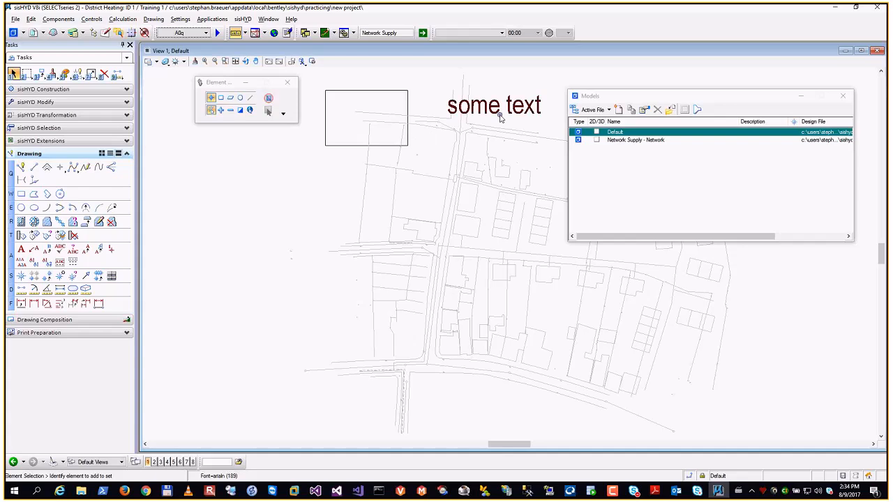
- Switch between the Network Supply - Network and Default models to compare how the block and text display, ending in Network Supply - Network
{"action": "double_click", "coordinate": [652, 141]}
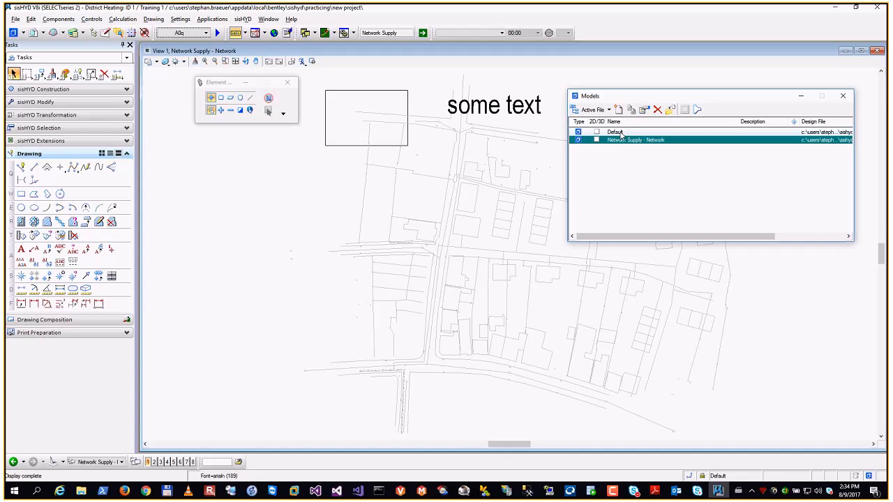
{"action": "double_click", "coordinate": [621, 133]}
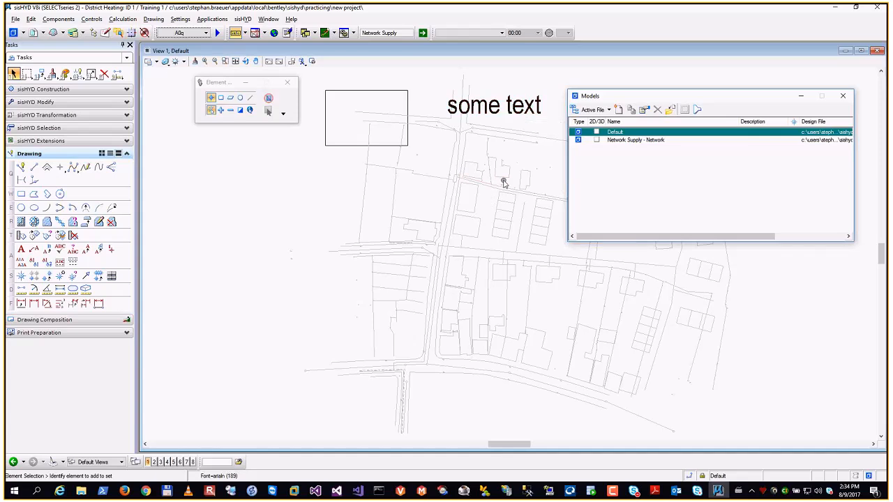
{"action": "mouse_move", "coordinate": [486, 170]}
{"action": "double_click", "coordinate": [621, 140]}
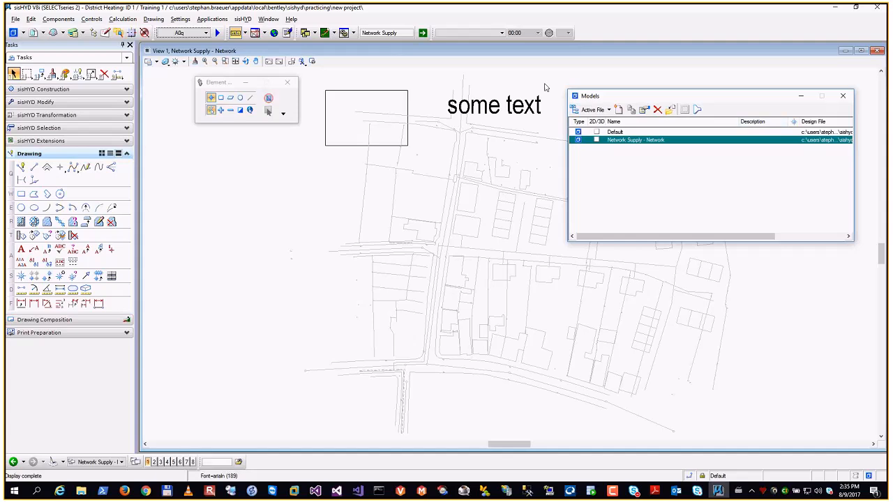
- Choose Result Supply from the list of drawings and create that drawing
{"action": "left_click", "coordinate": [354, 33]}
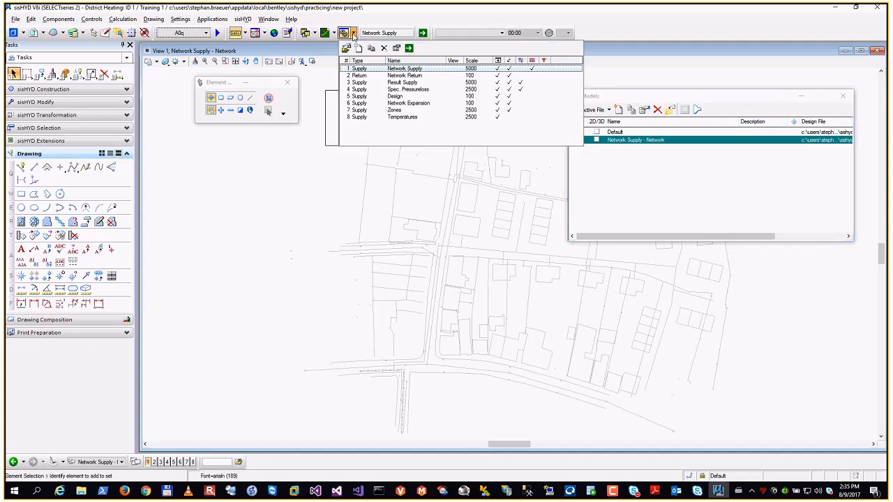
{"action": "left_click", "coordinate": [405, 82]}
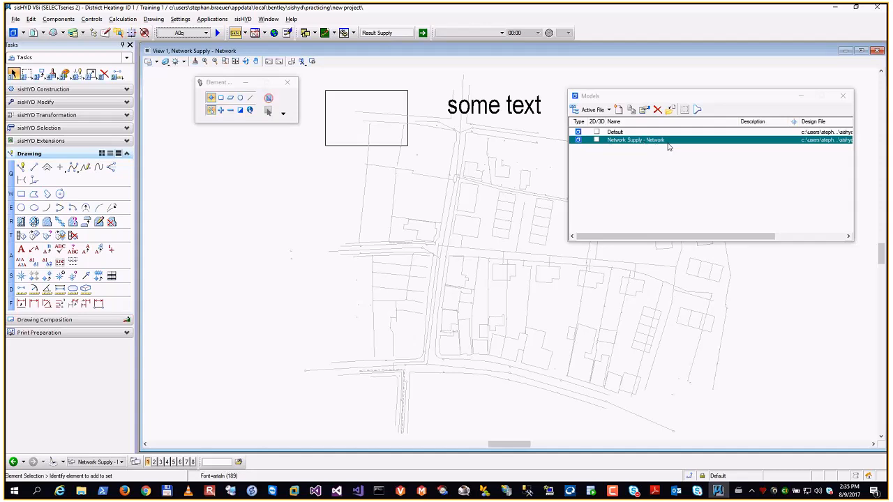
{"action": "left_click", "coordinate": [422, 33]}
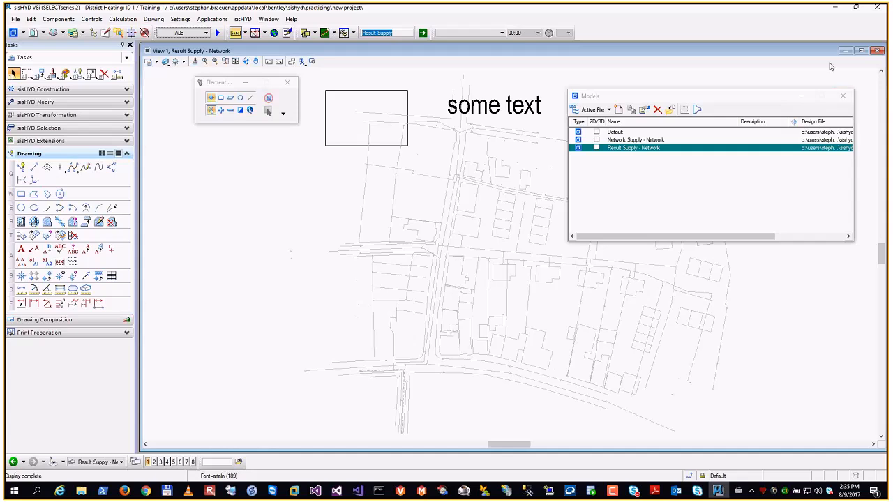
- Close the model list and examine the files referenced by the Result Supply - Network model
{"action": "left_click", "coordinate": [842, 97]}
{"action": "left_click", "coordinate": [33, 33]}
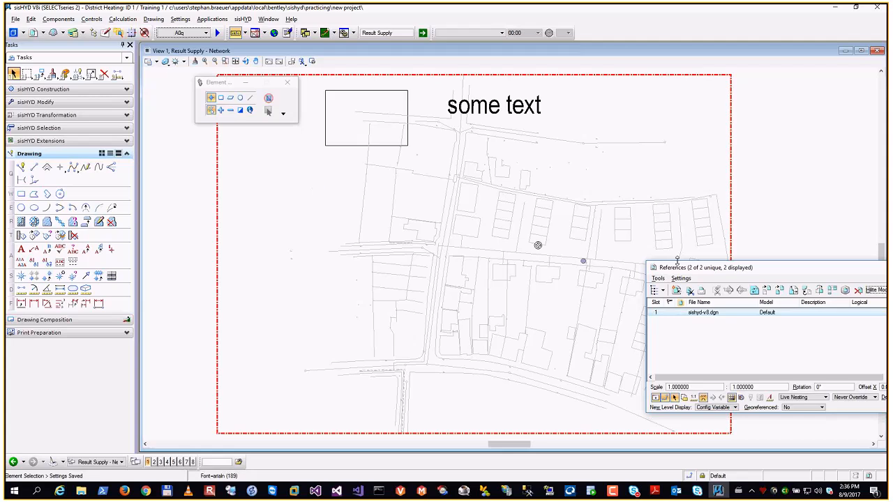
{"action": "left_click_drag", "start_coordinate": [795, 272], "coordinate": [721, 143]}
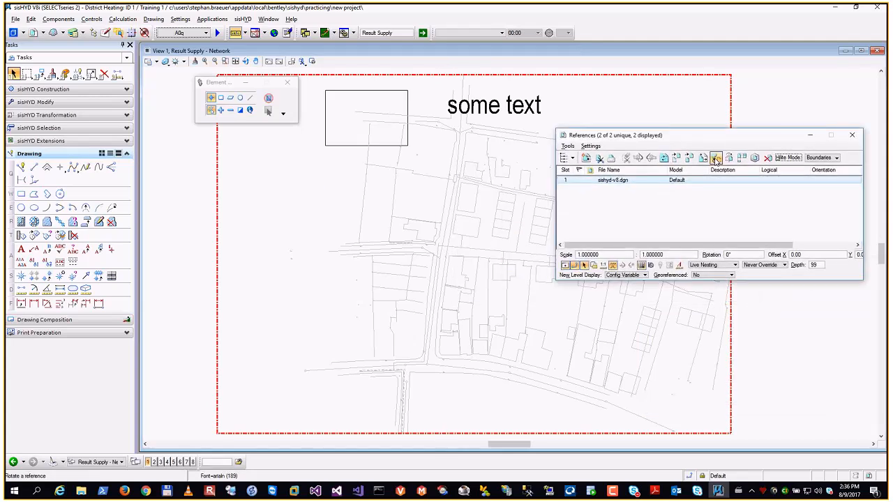
{"action": "left_click", "coordinate": [853, 136]}
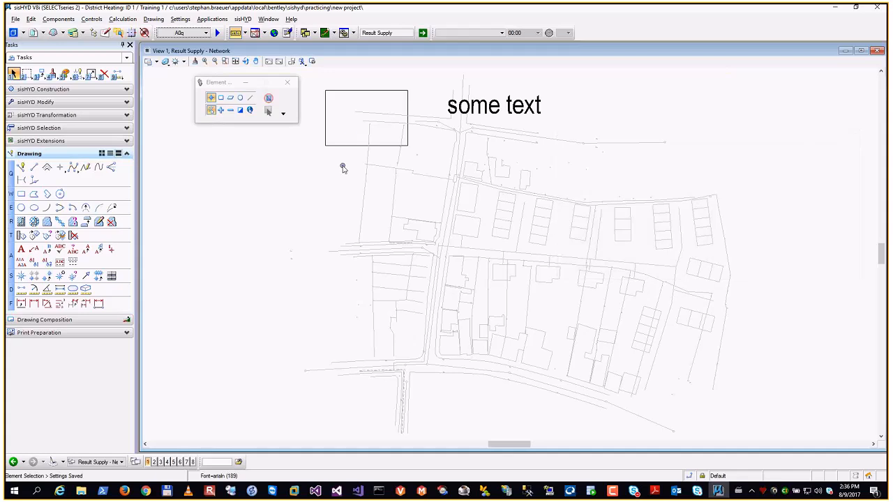
- Shift the Element Selection settings away from the block and display the available Components commands
{"action": "left_click_drag", "start_coordinate": [215, 88], "coordinate": [204, 87]}
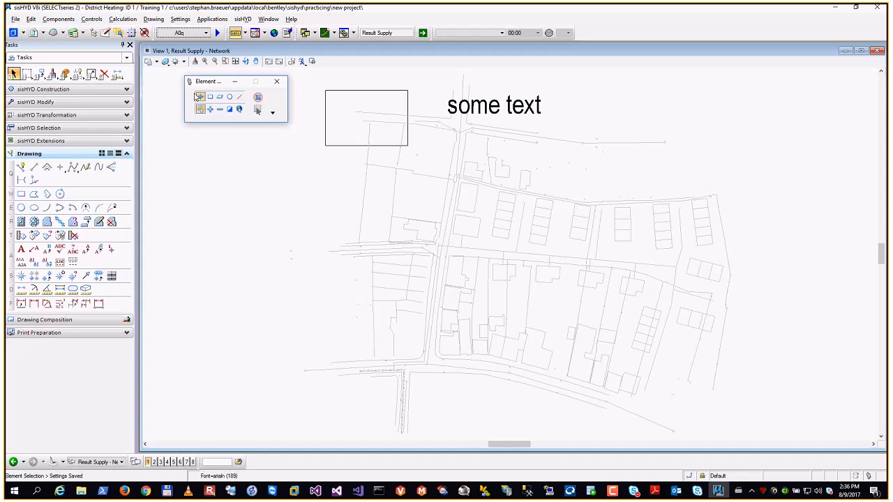
{"action": "left_click", "coordinate": [59, 20]}
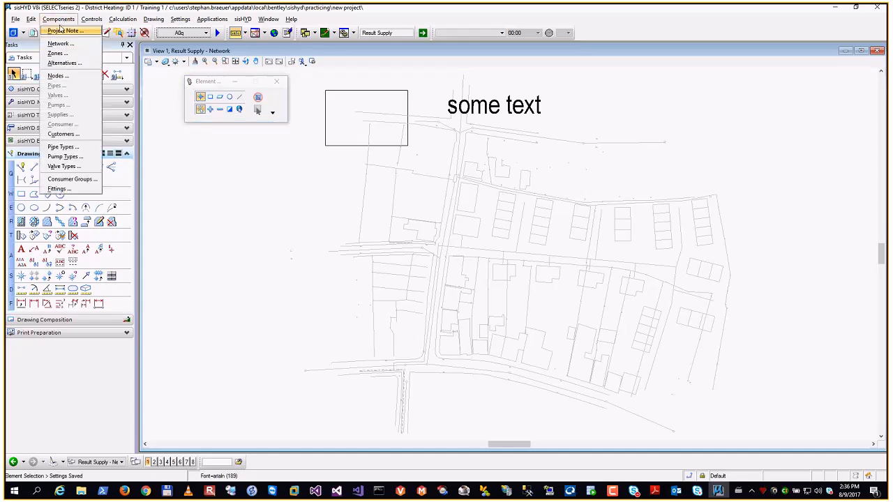